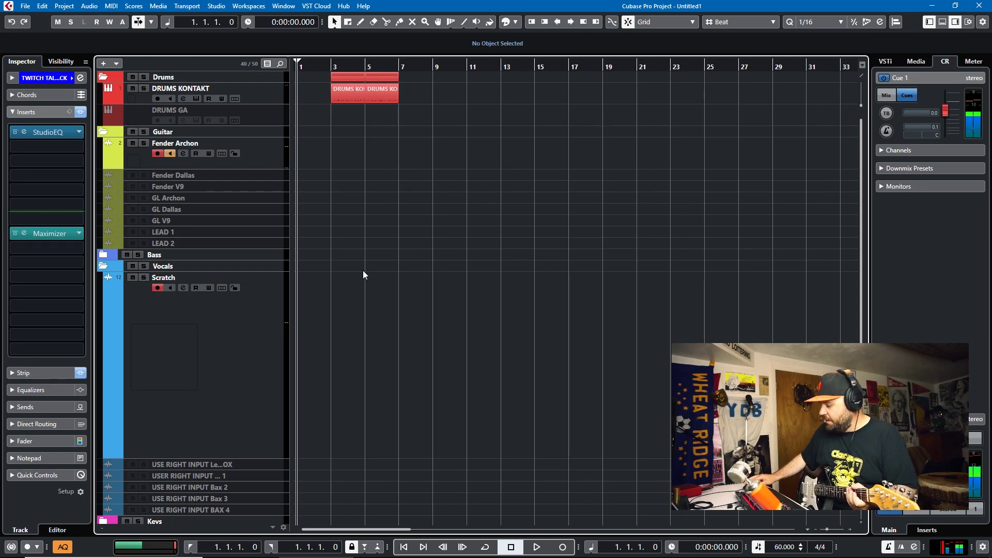
Record the Fender Archon_02 guitar and Scratch_02 vocal takes together, running to bar 7
key("KP_Multiply")
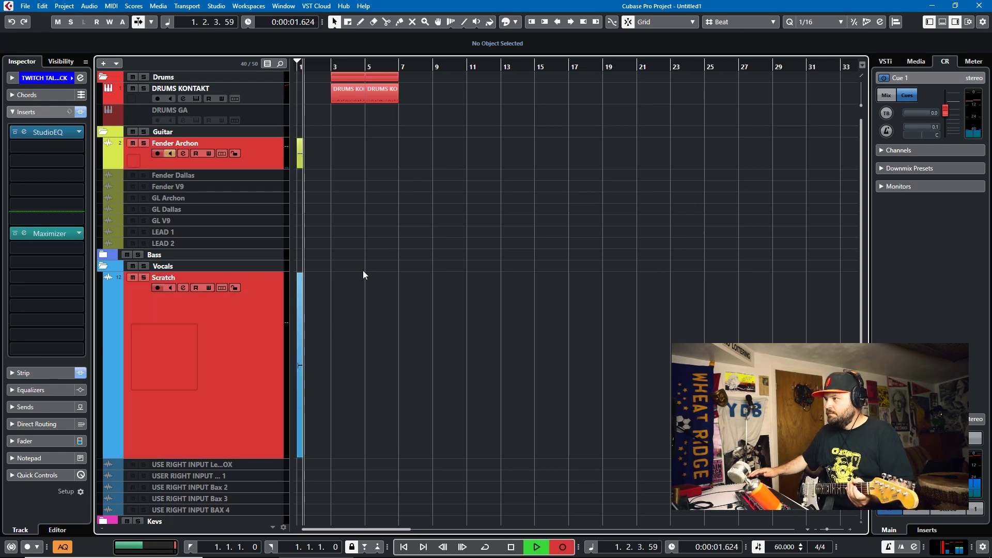
scroll(390, 284, "down", 3)
scroll(391, 284, "up", 3)
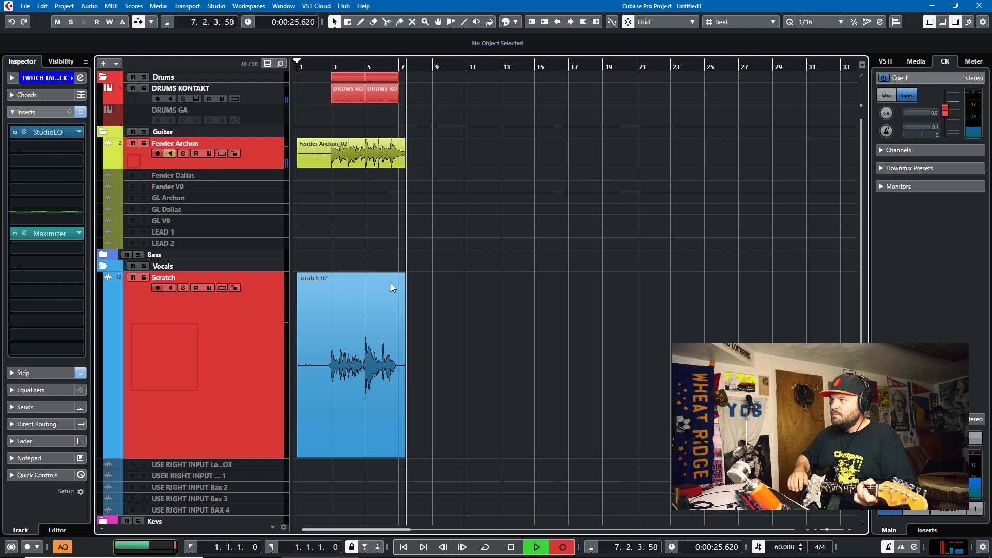
key("space")
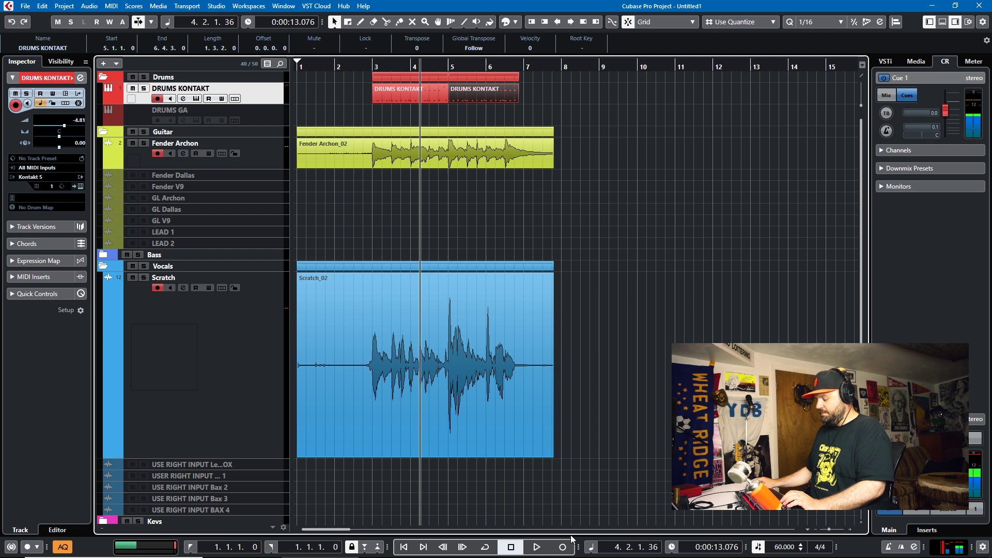
key("ctrl+i")
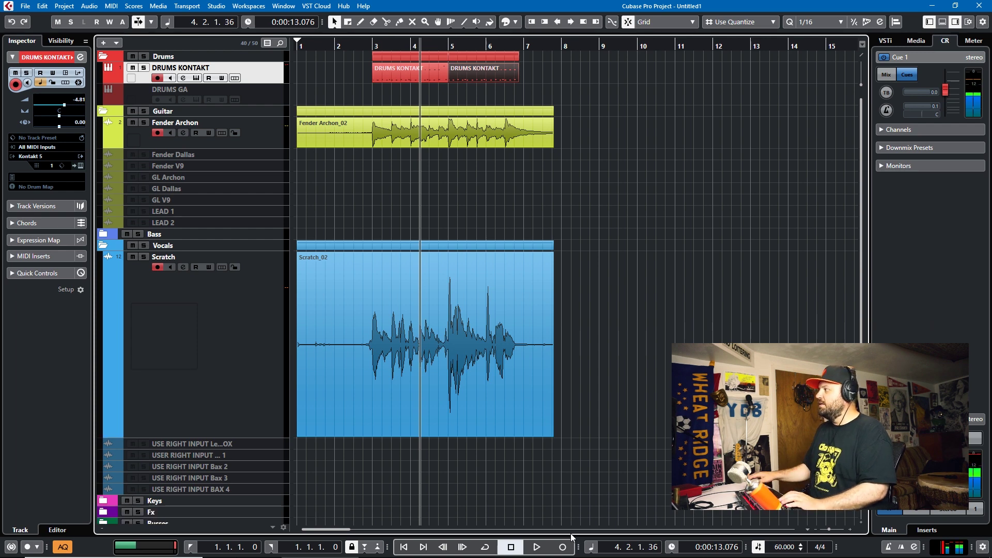
left_click(982, 22)
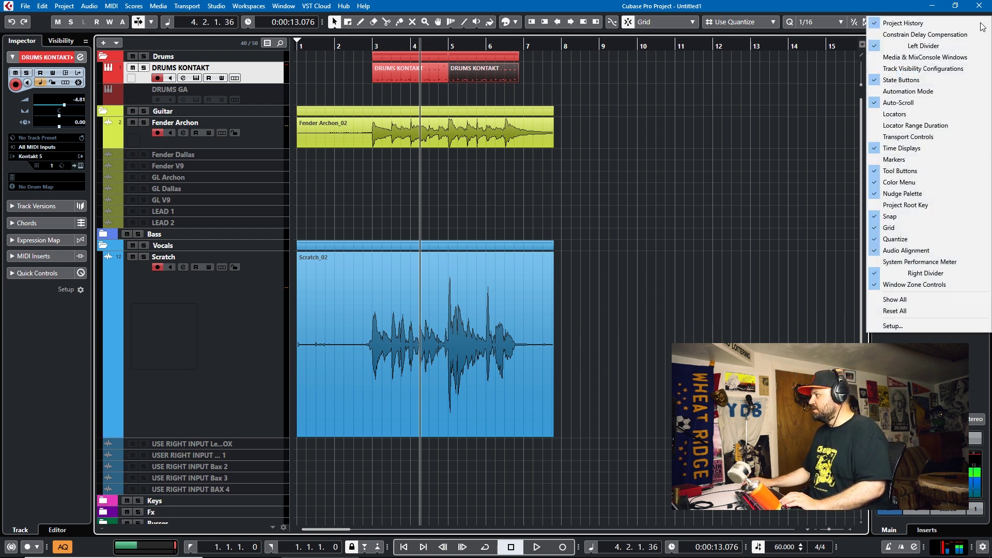
key("Escape")
left_click(968, 22)
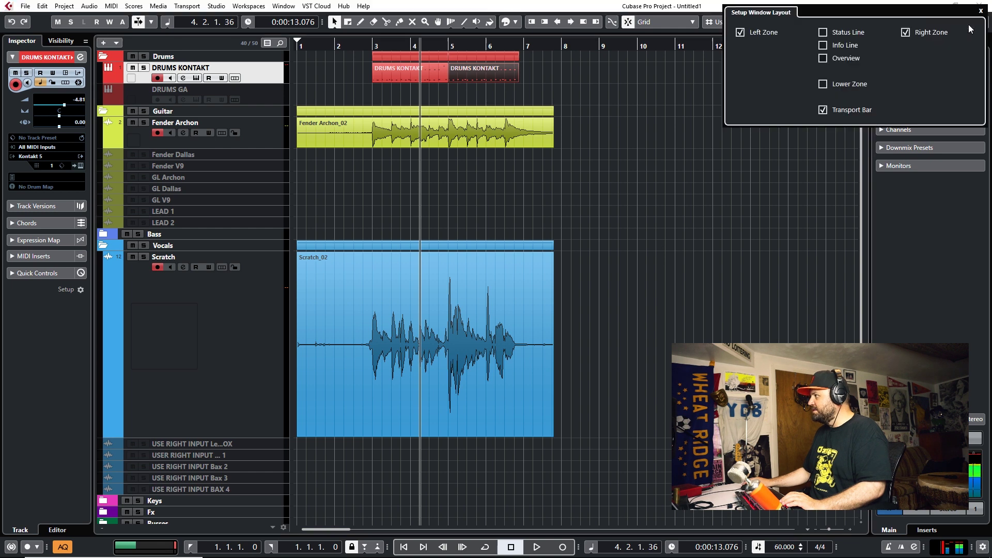
left_click(825, 44)
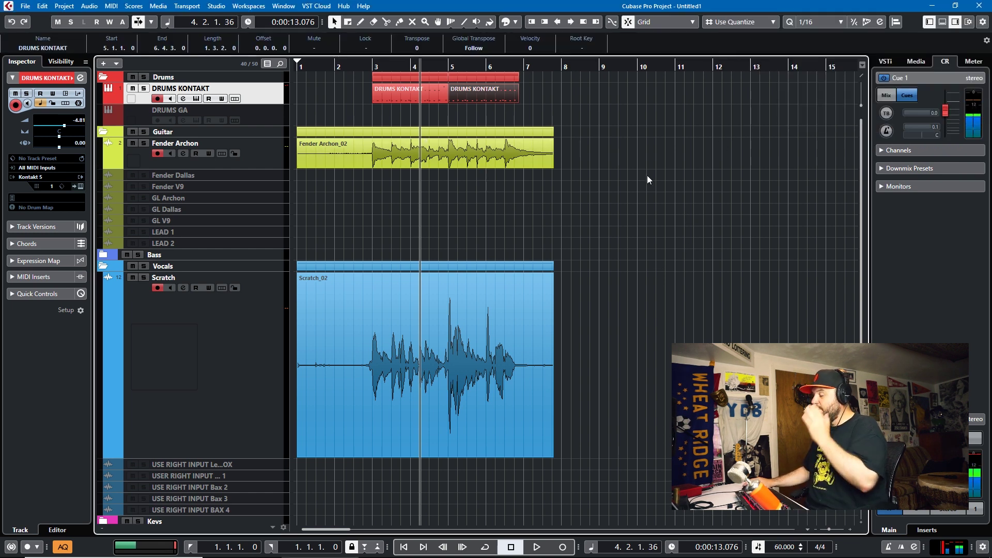
Set the project tempo to 80 BPM and audition the clips from bar 3
type("80")
key("Return")
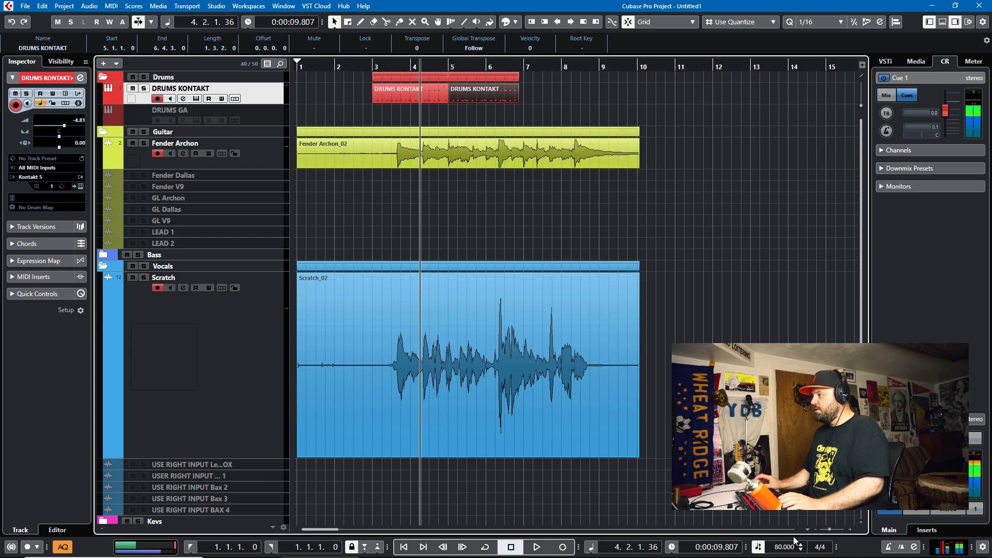
left_click(371, 67)
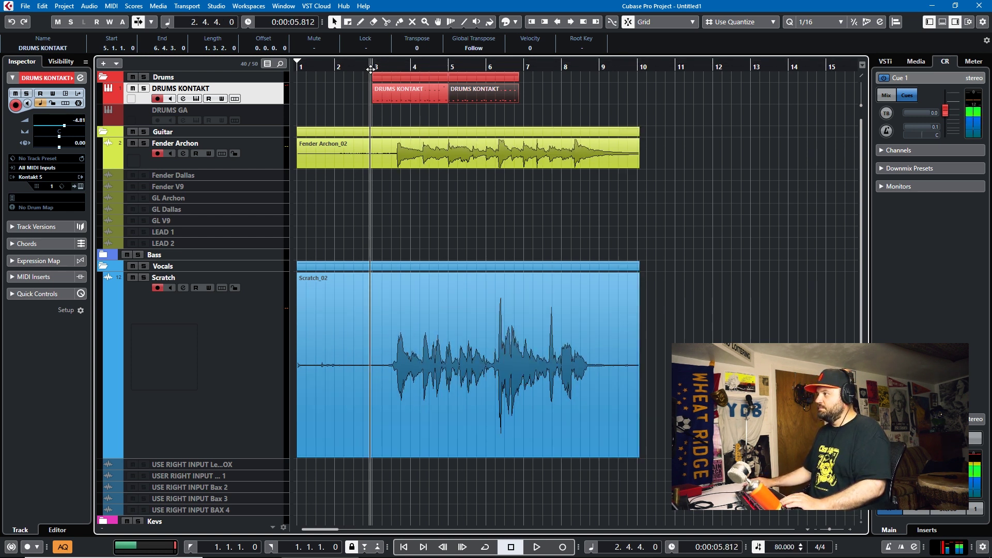
key("space")
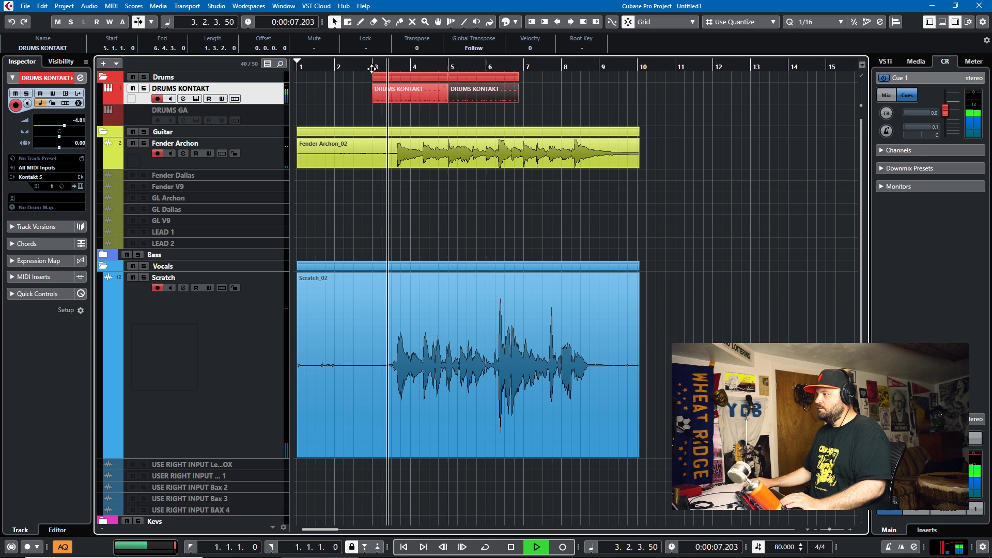
key("space")
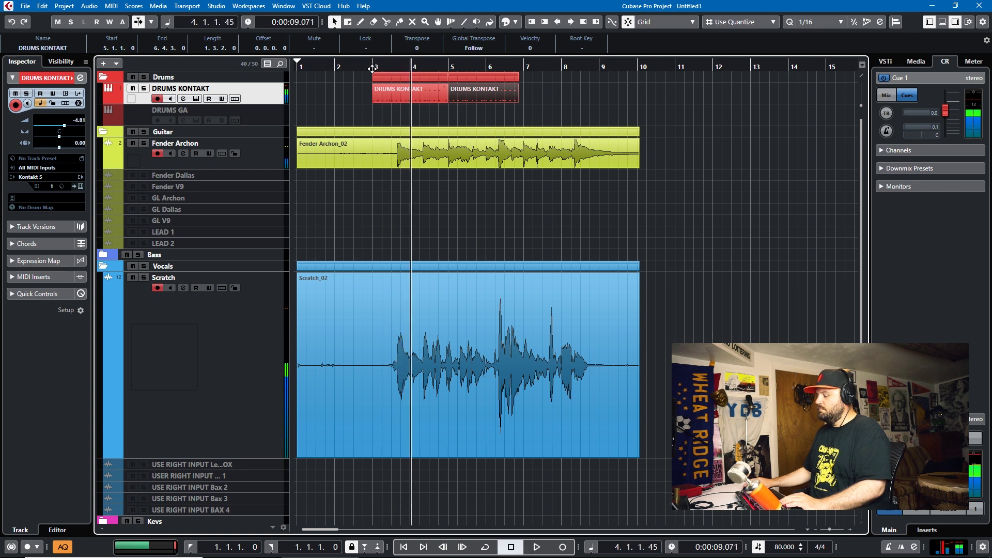
Return the project tempo to 60 BPM so the clips end at bar 7
double_click(781, 546)
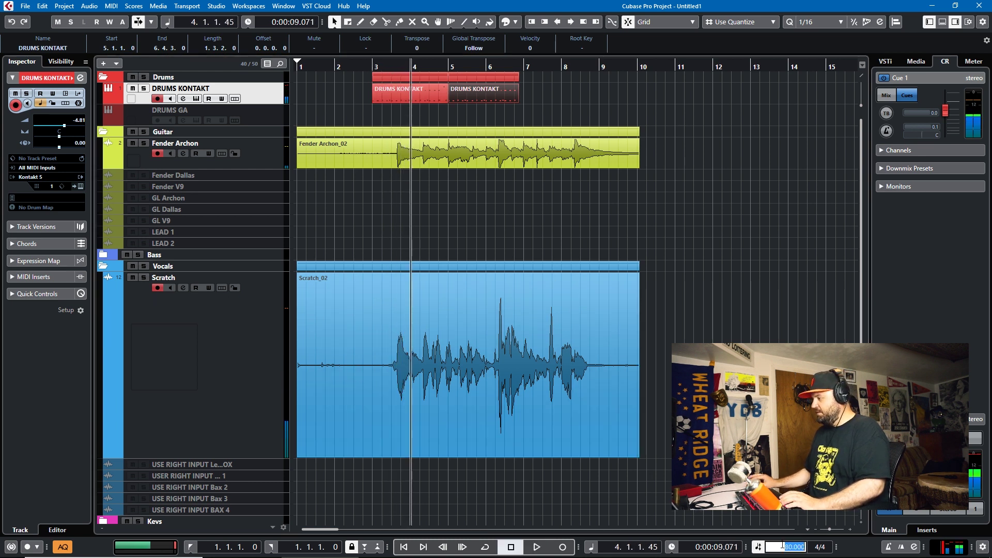
type("60")
key("Return")
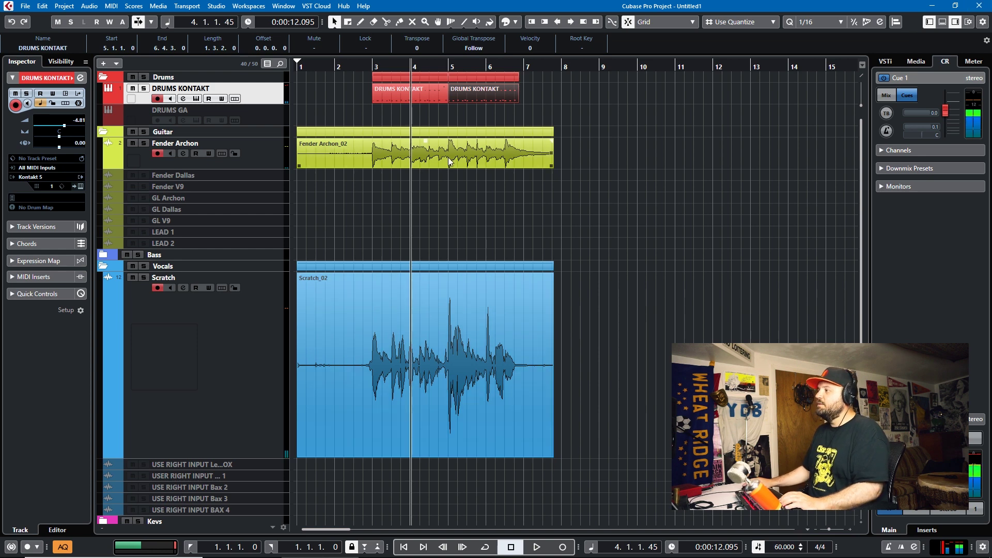
Set Musical Mode on the Fender Archon_02 and Scratch_02 clips in the Info Line
left_click(334, 160)
left_click(834, 51)
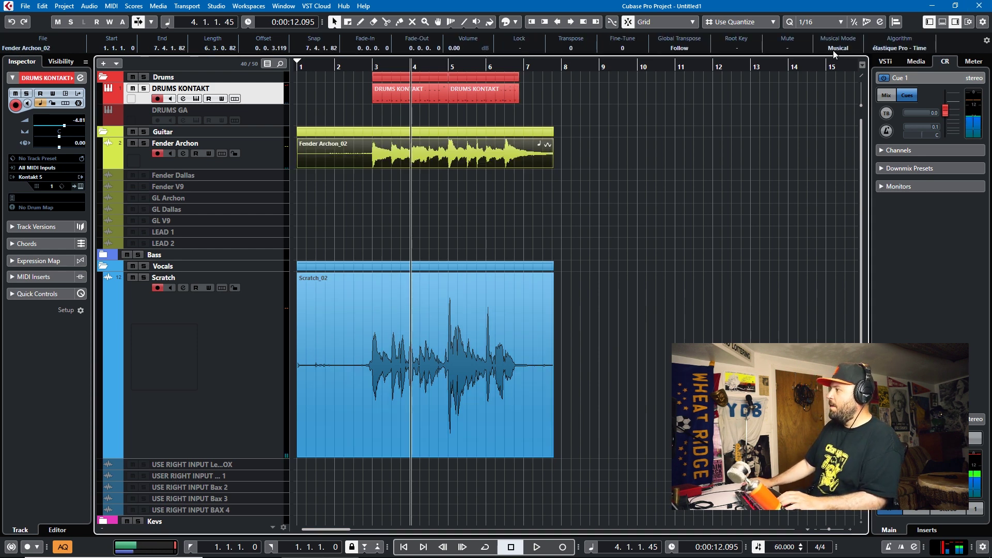
left_click(515, 347)
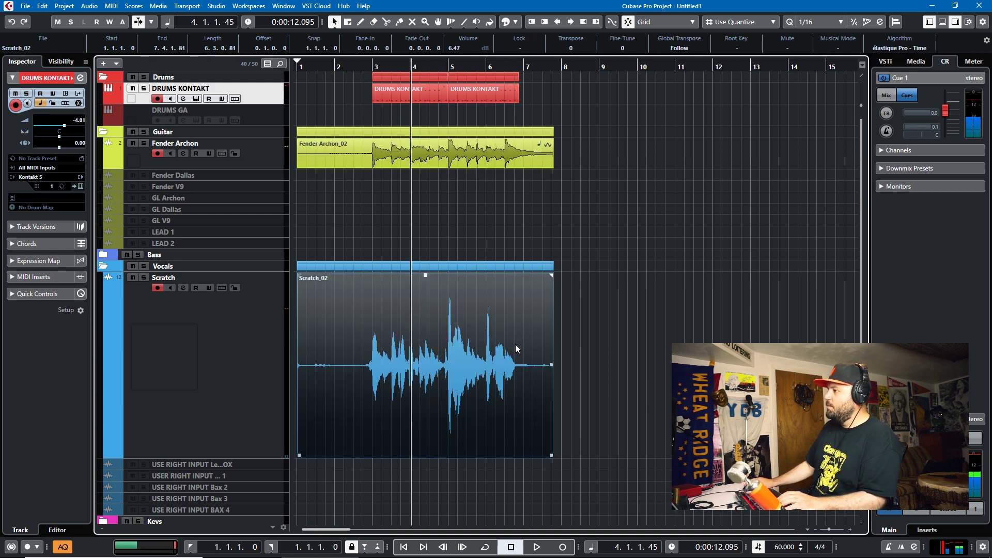
left_click(838, 50)
left_click(785, 547)
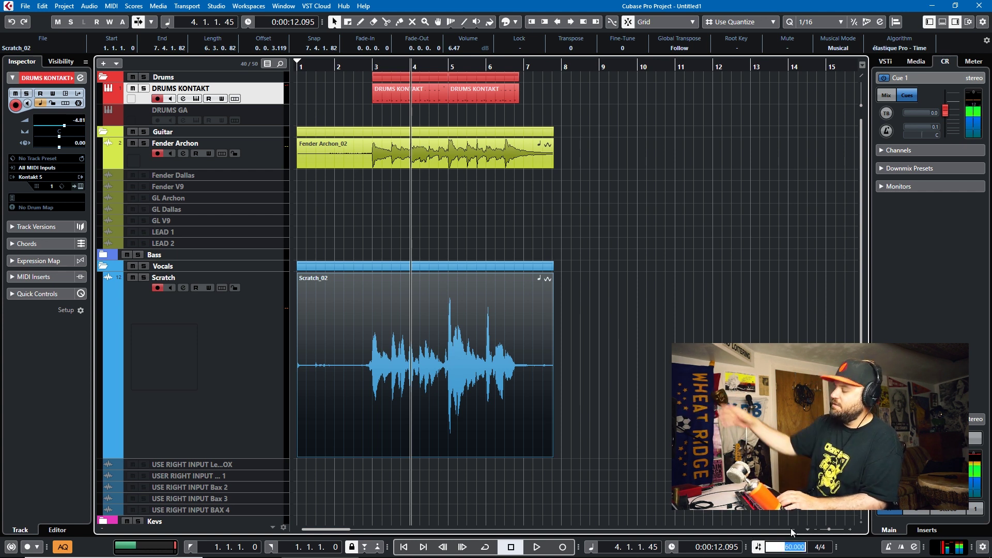
Set the tempo to 80 BPM and play from bar 2, clips still ending at bar 7
type("80")
key("Return")
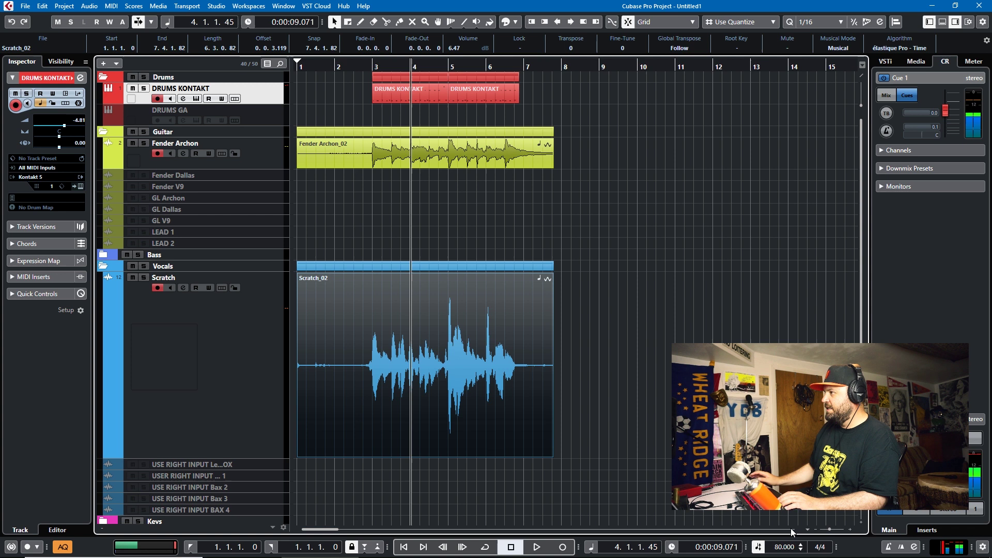
left_click(352, 67)
key("space")
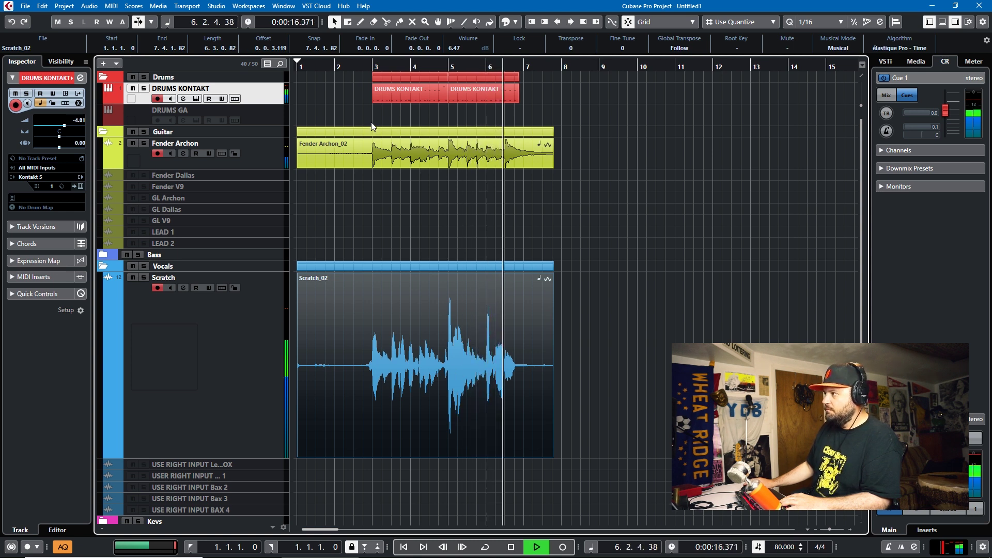
key("space")
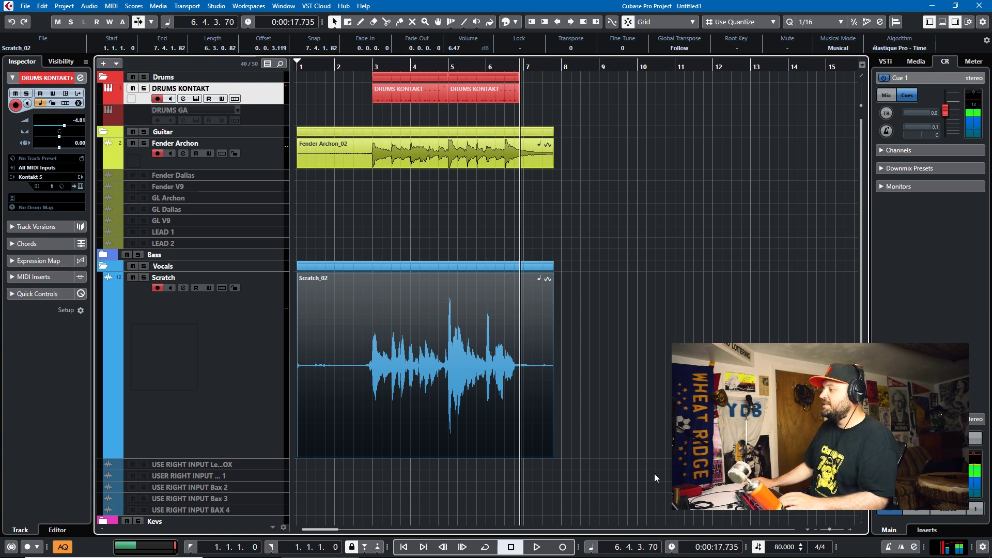
Set the tempo to 140 BPM and play from near bar 2, clips still spanning bars 1–7
double_click(782, 548)
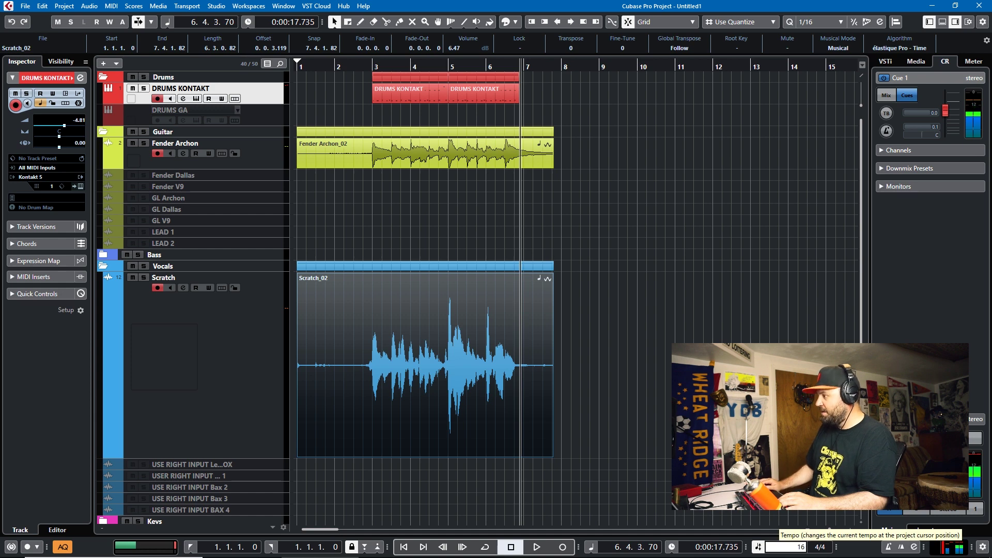
type("140")
key("Return")
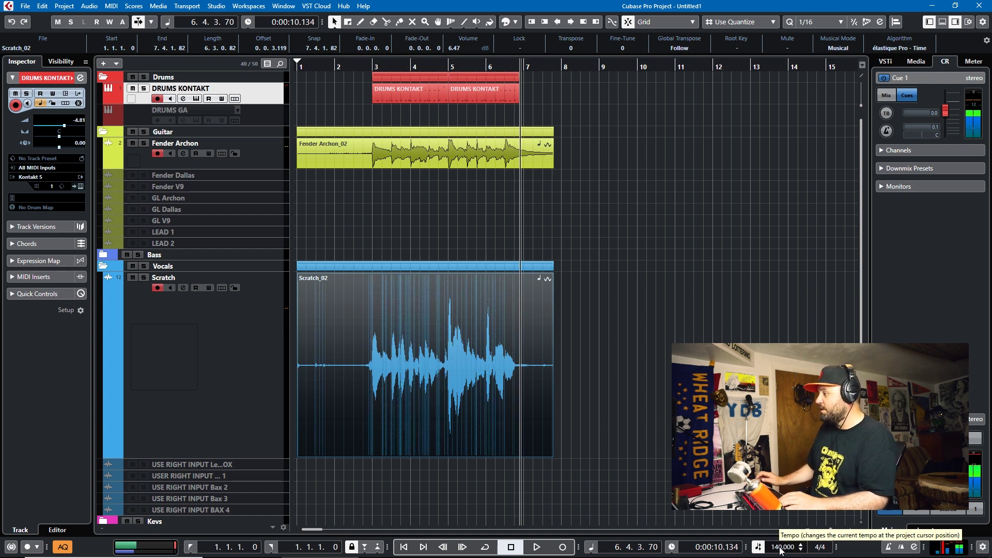
left_click(331, 67)
key("space")
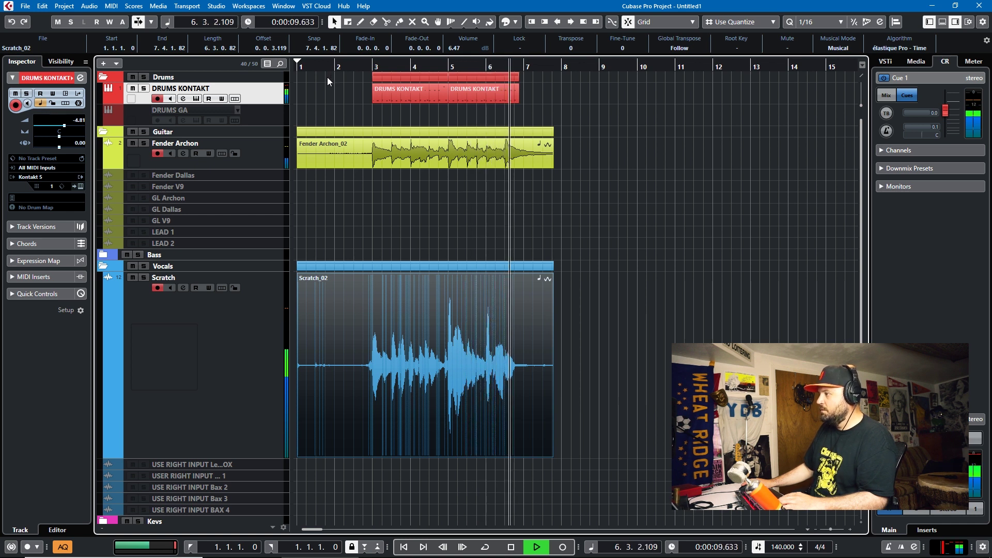
key("space")
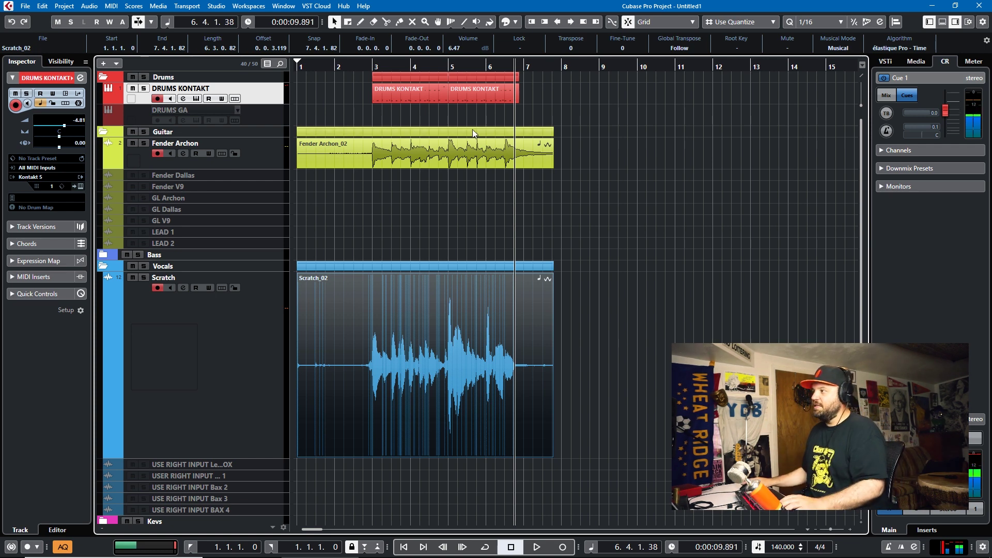
Select the Fender Archon_02 clip and set the project tempo back to 80 BPM
left_click(409, 157)
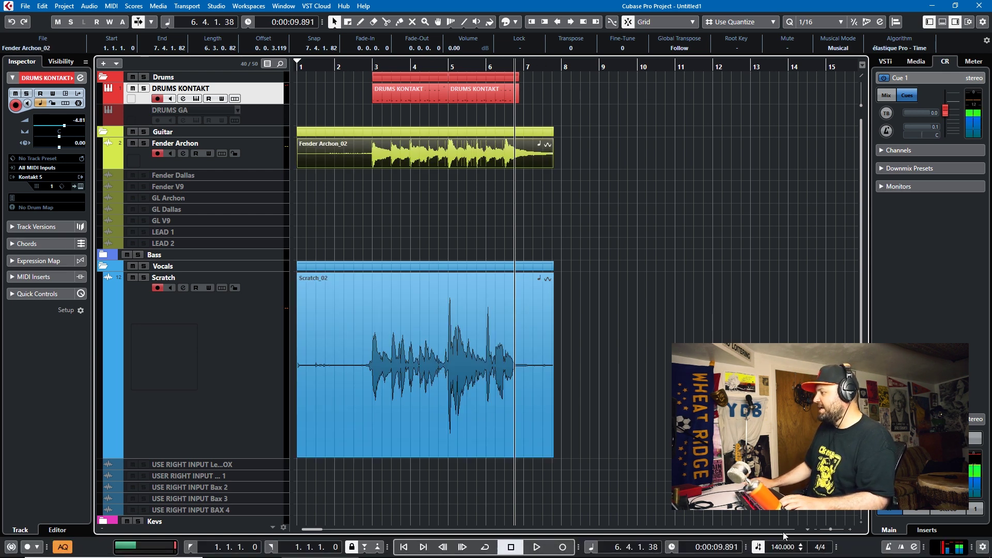
type("80")
key("Return")
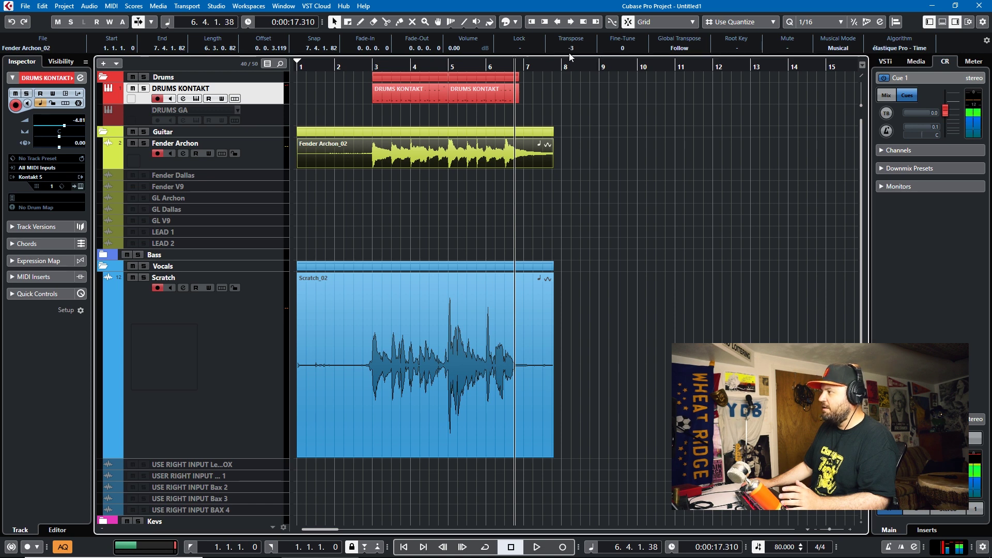
Transpose the guitar and vocal clips to -2 semitones and play from the song start
scroll(571, 52, "up", 1)
key("Down")
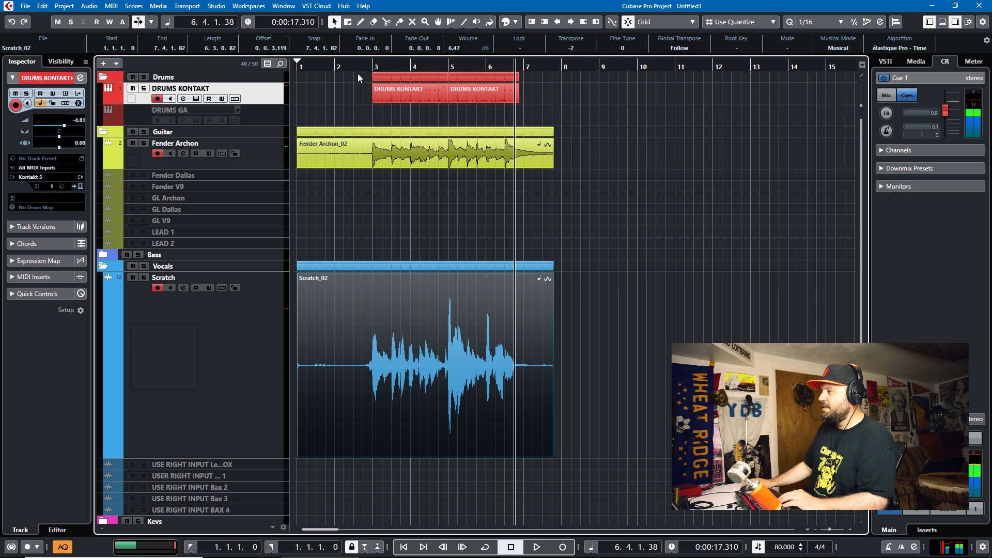
left_click(325, 66)
key("space")
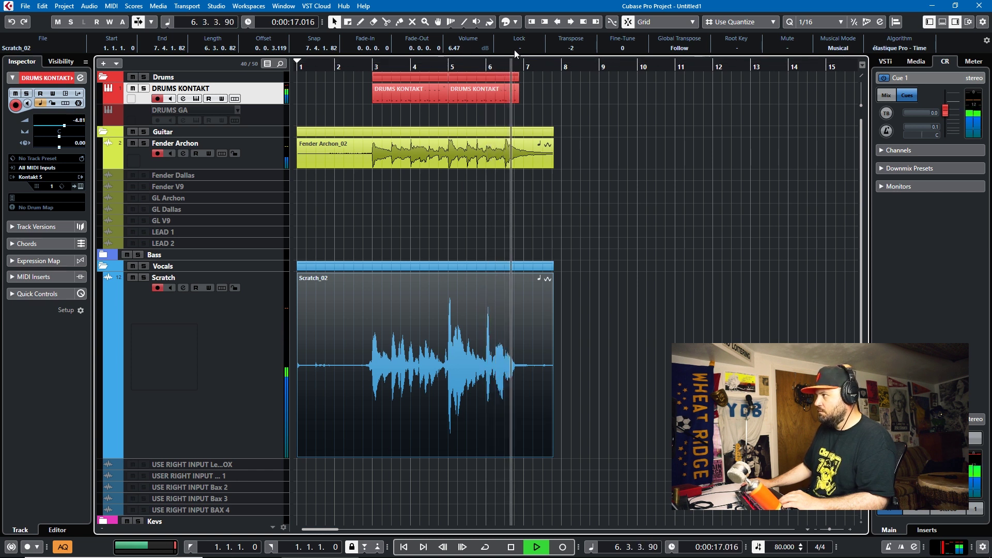
Transpose the Scratch_02 clip to -5 semitones and play it back from bar 3
key("space")
scroll(573, 55, "down", 6)
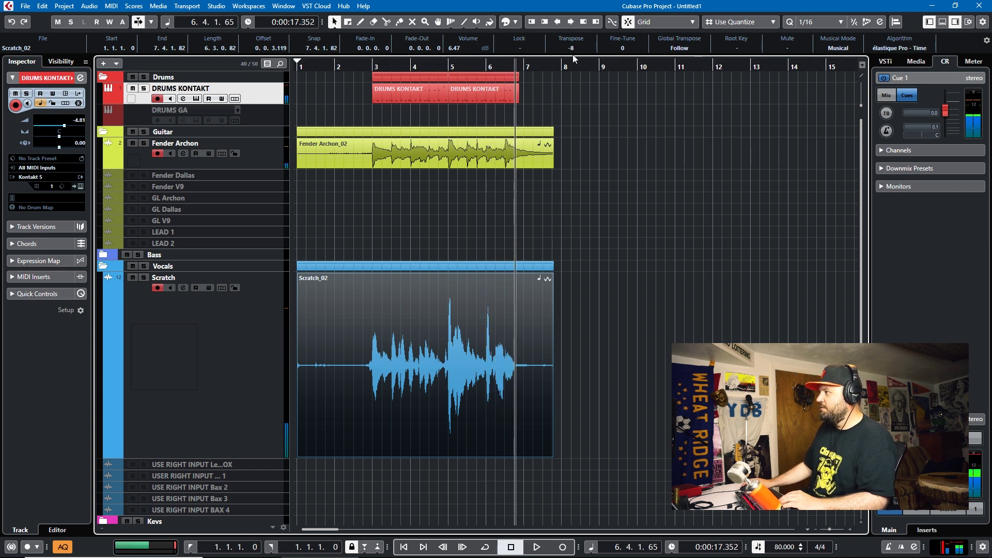
scroll(575, 50, "up", 3)
key("KP_Subtract")
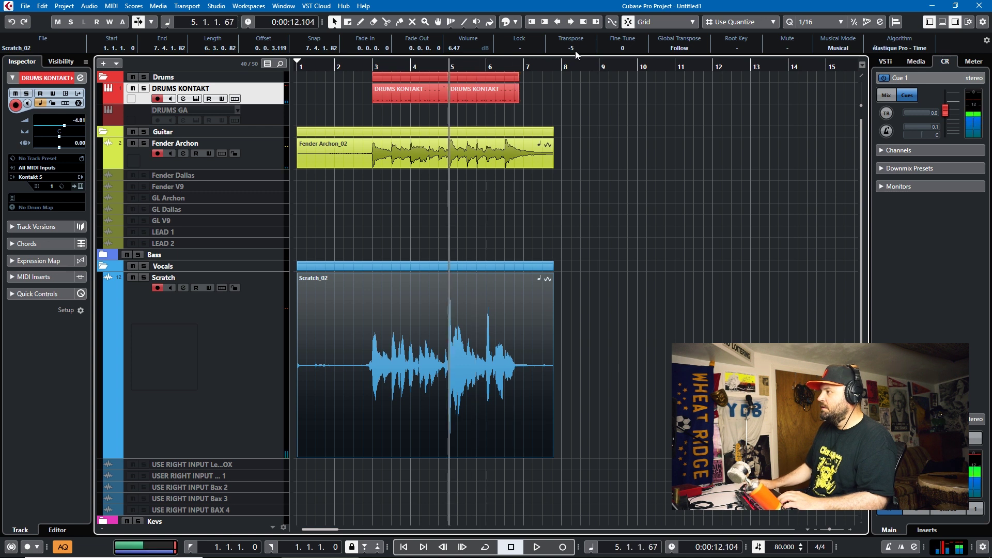
key("KP_Subtract")
key("space")
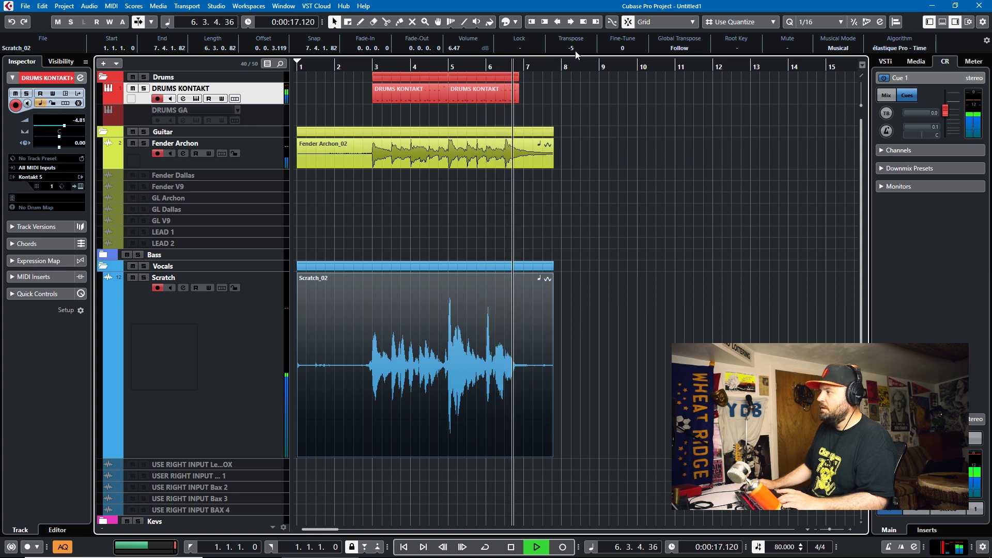
key("space")
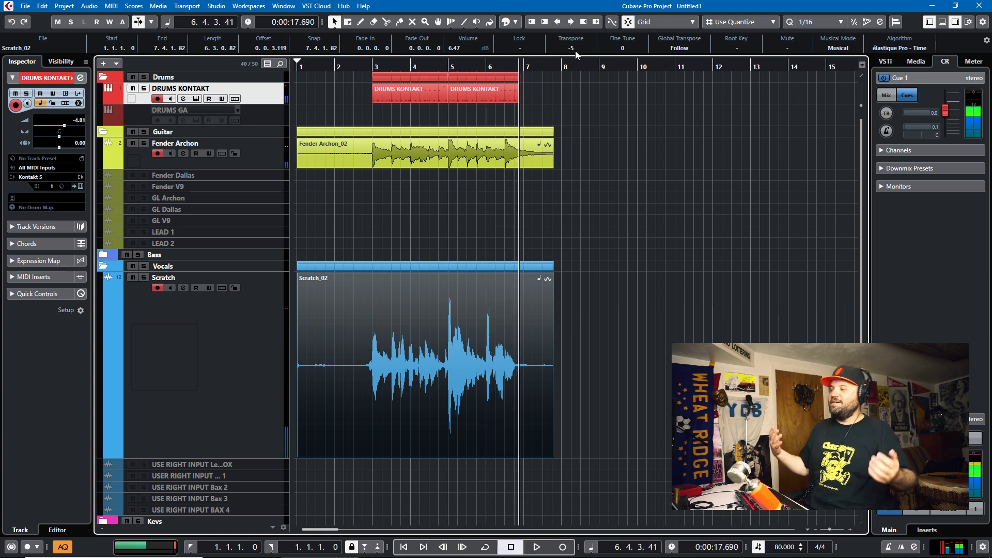